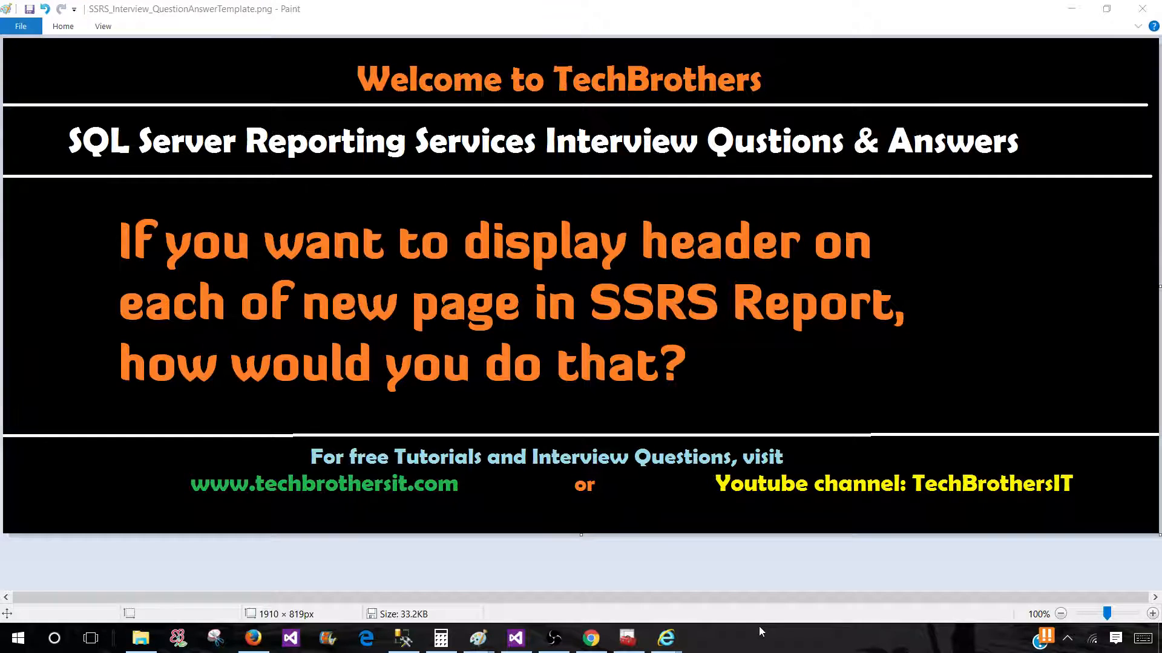
pyautogui.click(515, 639)
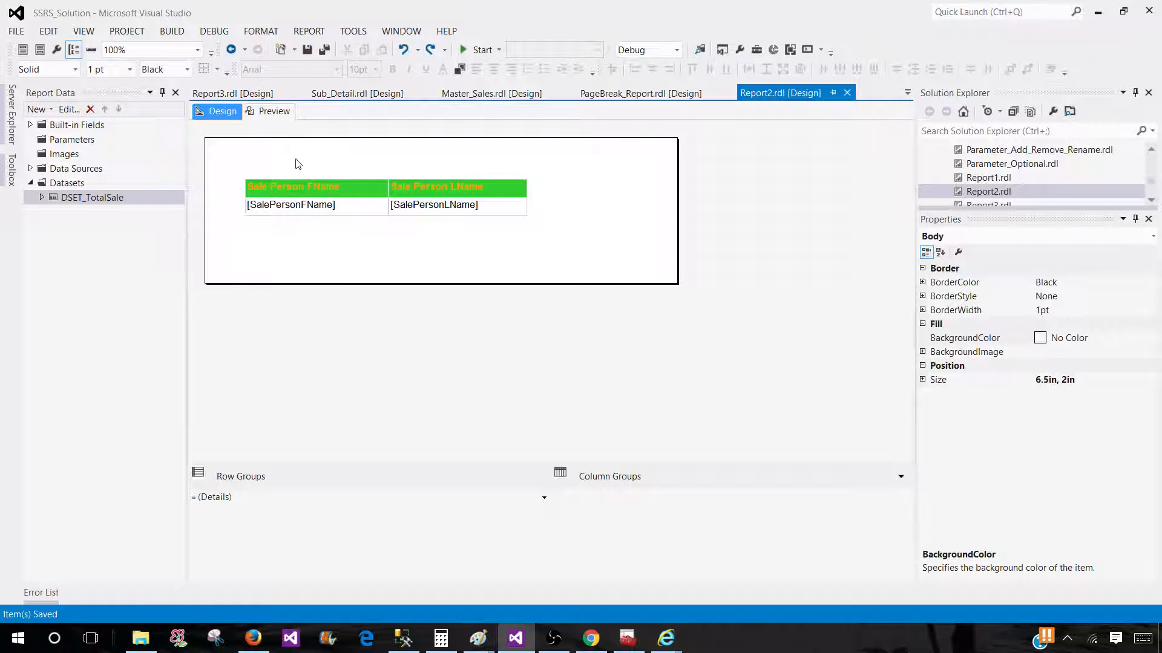
pyautogui.click(269, 111)
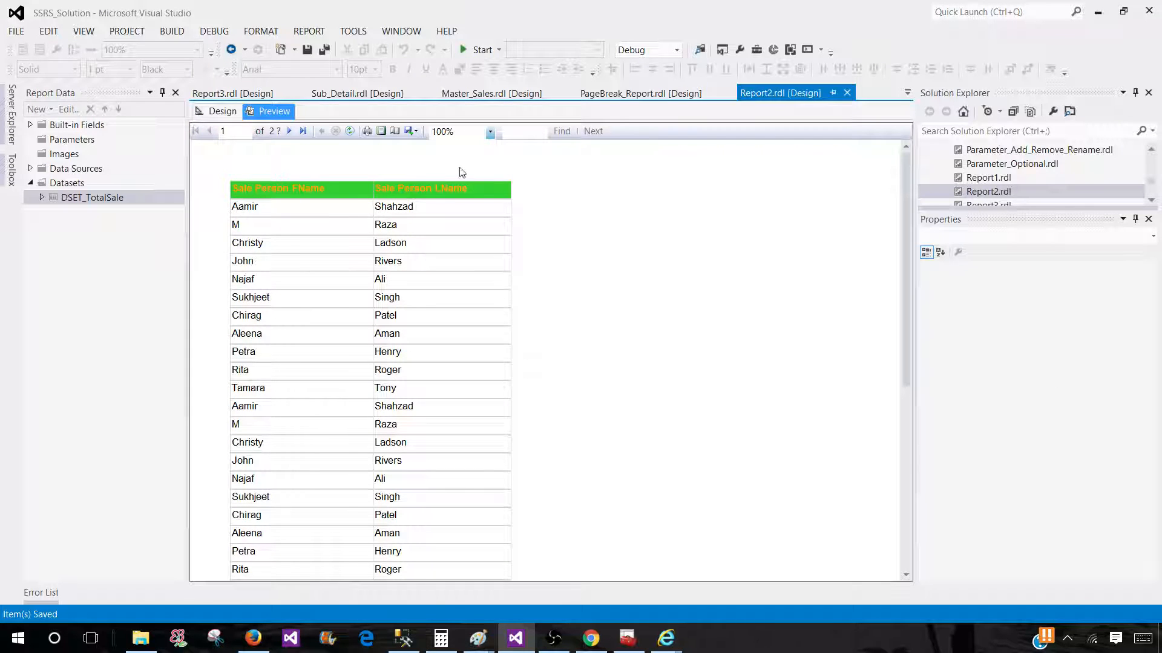
pyautogui.click(227, 132)
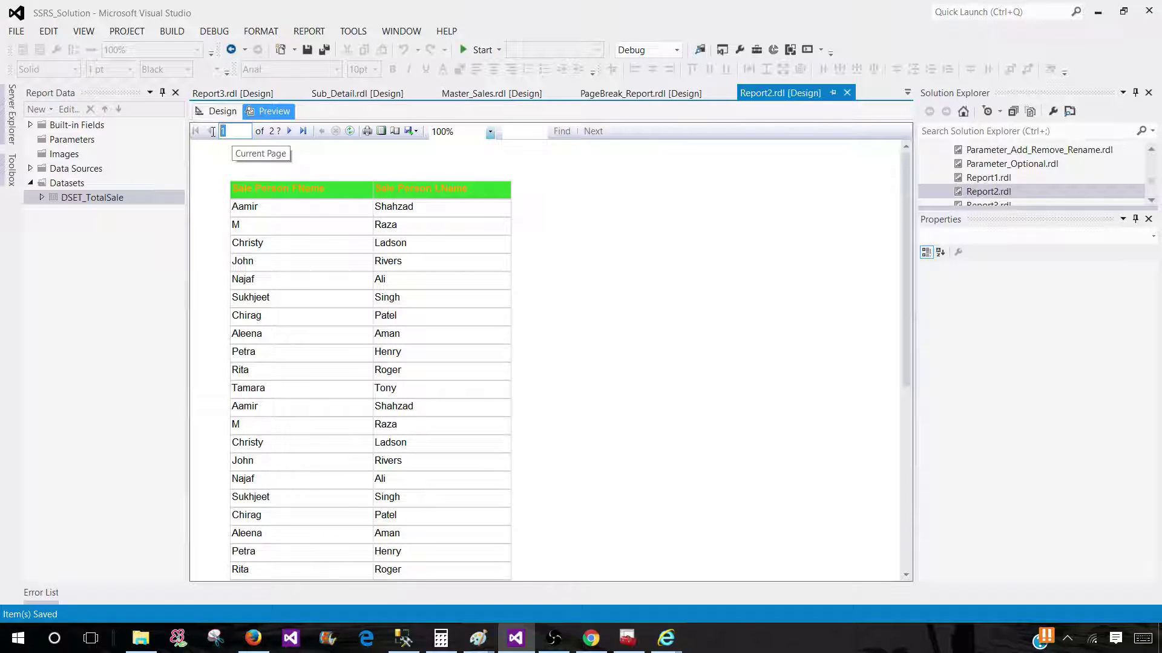
pyautogui.click(289, 133)
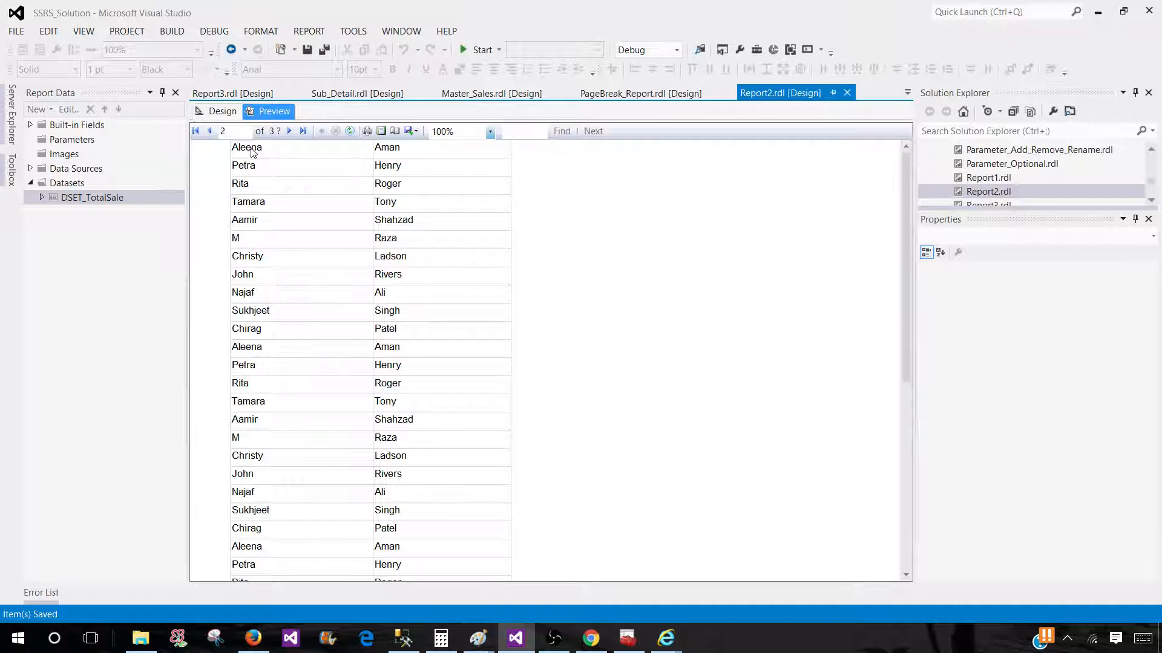
pyautogui.click(218, 113)
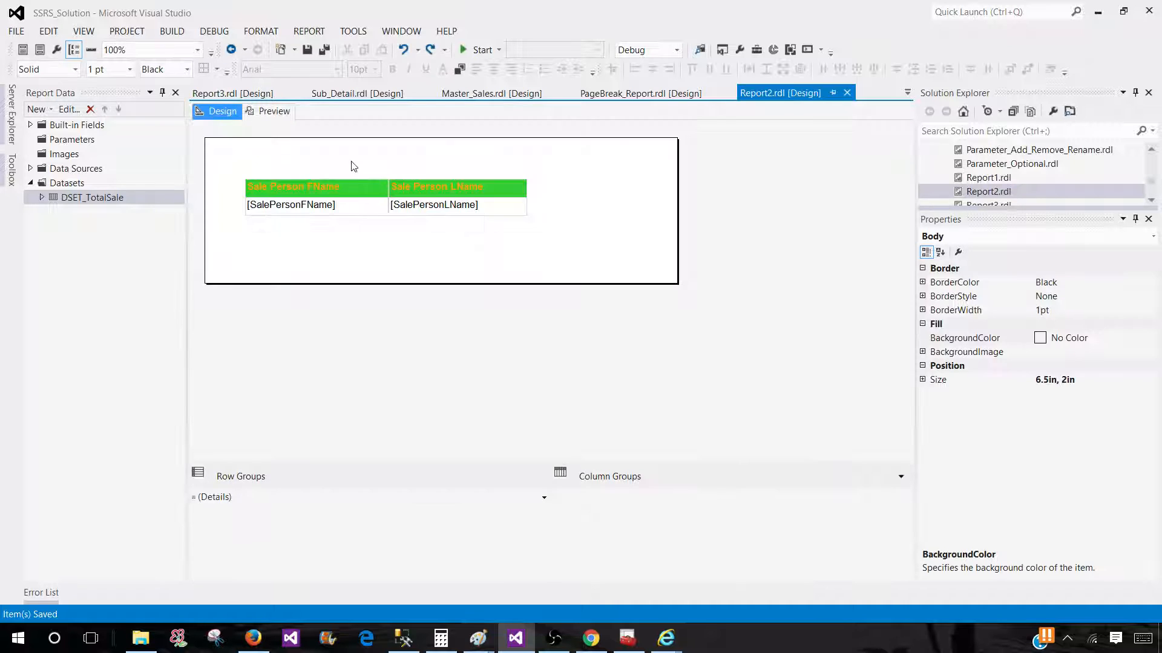
# Switch the grouping panes to Advanced Mode and select the static header row member
pyautogui.click(901, 479)
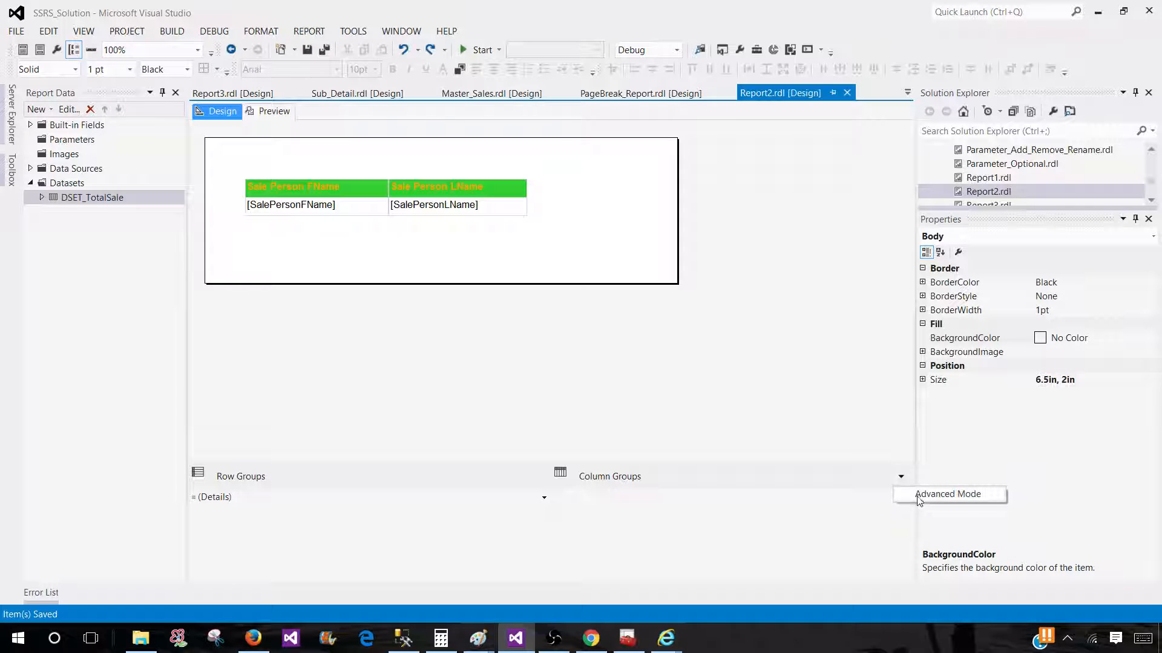
pyautogui.click(919, 498)
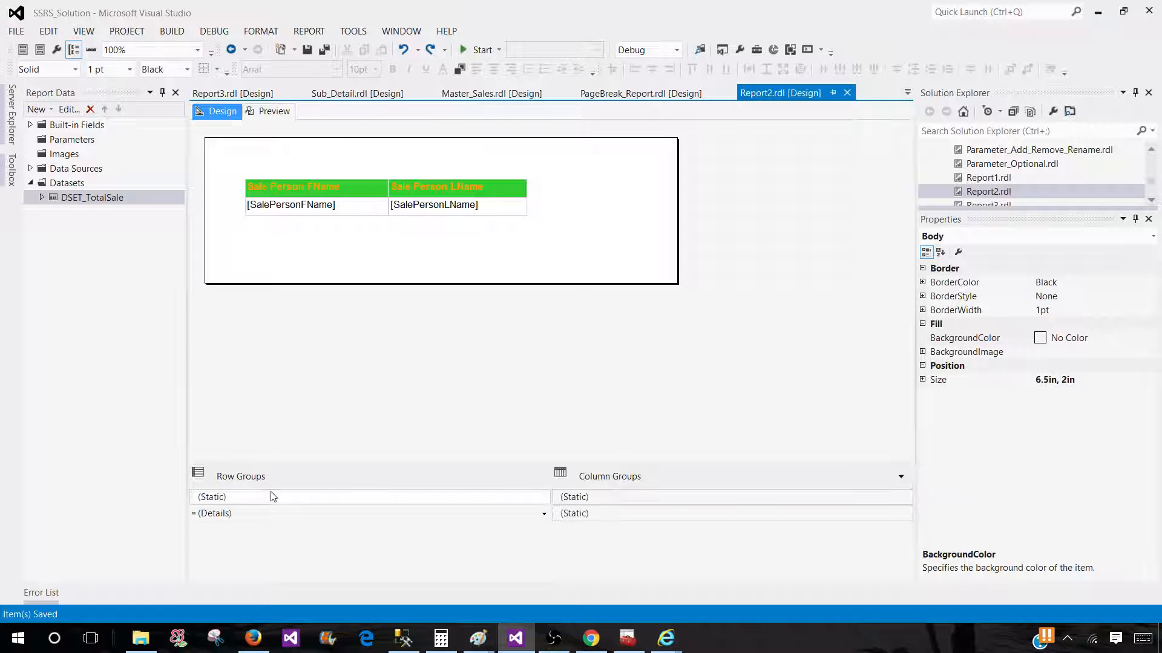
pyautogui.click(231, 497)
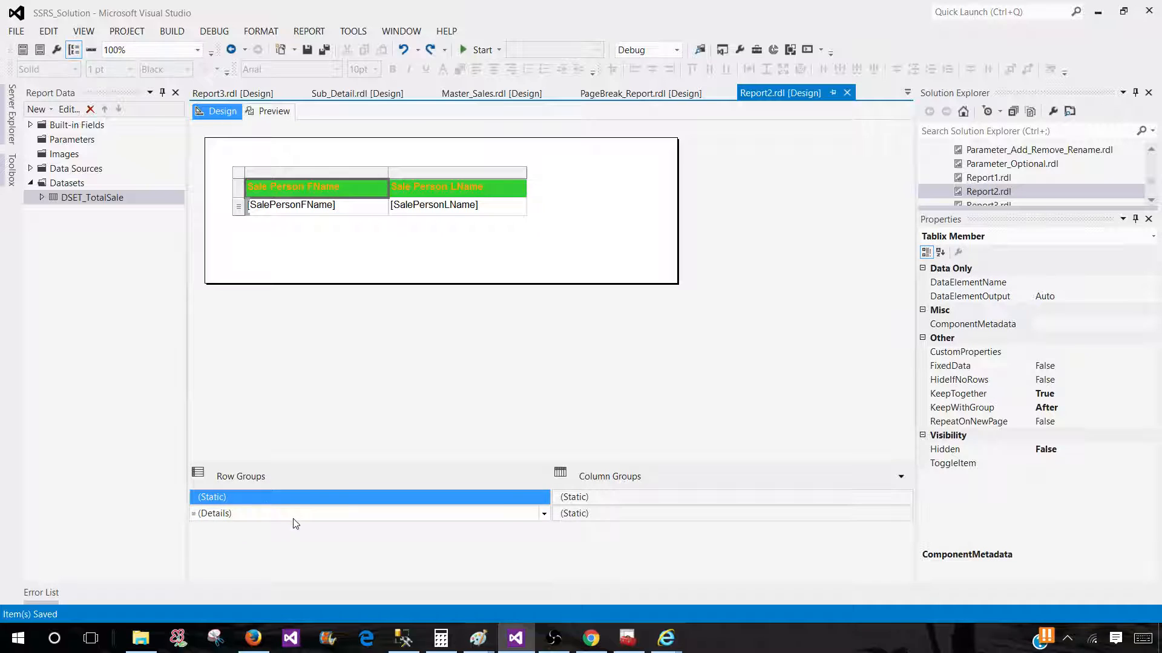
pyautogui.press('F4')
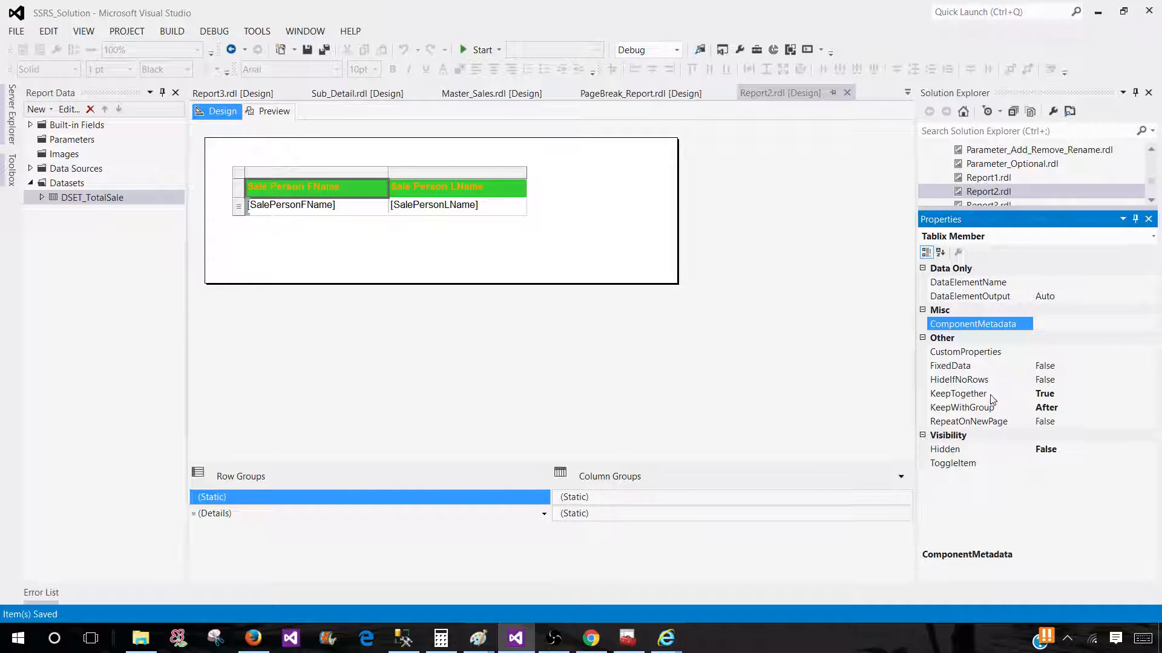
# Keep KeepTogether at True and set RepeatOnNewPage to True for the header row
pyautogui.doubleClick(1053, 394)
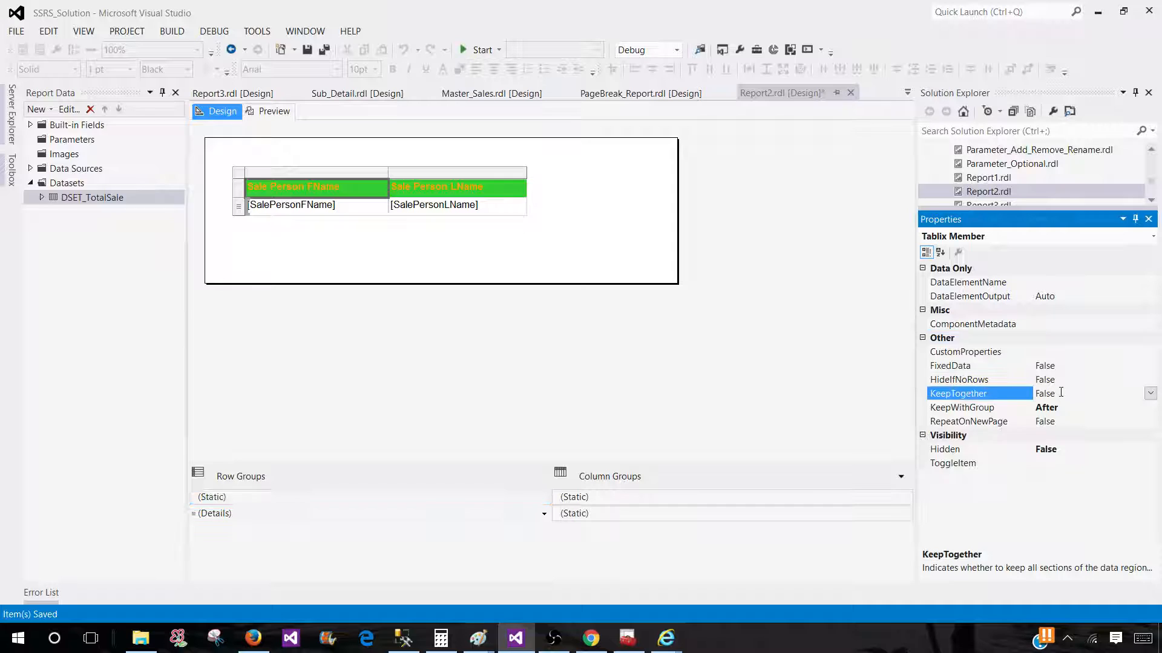
pyautogui.doubleClick(1053, 393)
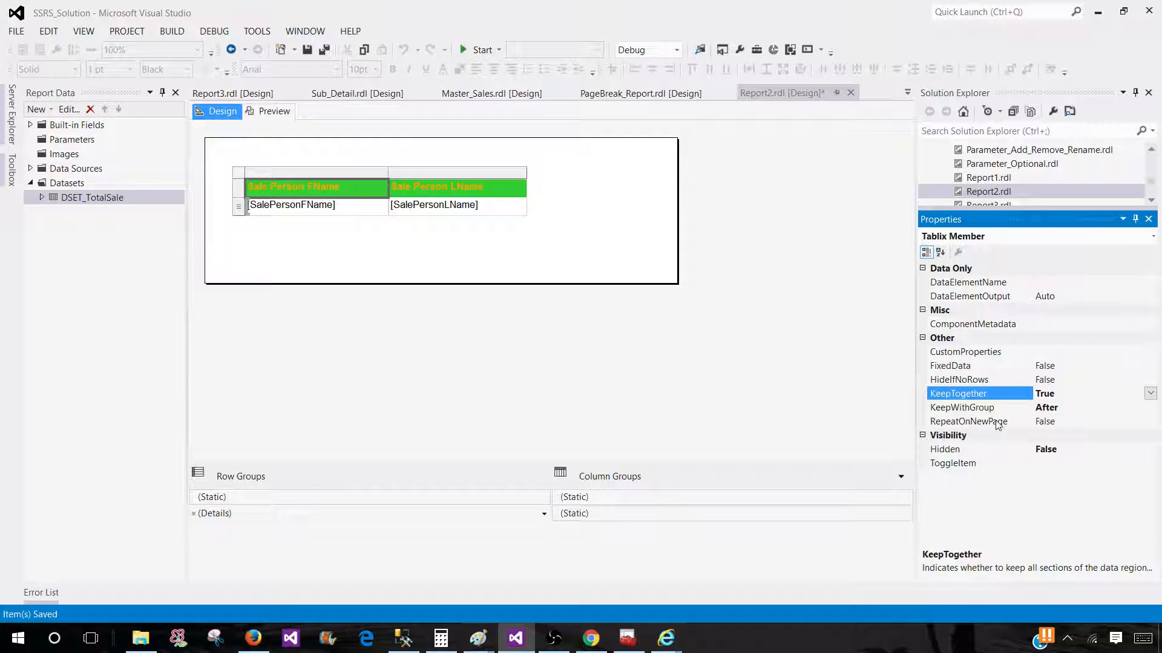
pyautogui.doubleClick(1046, 422)
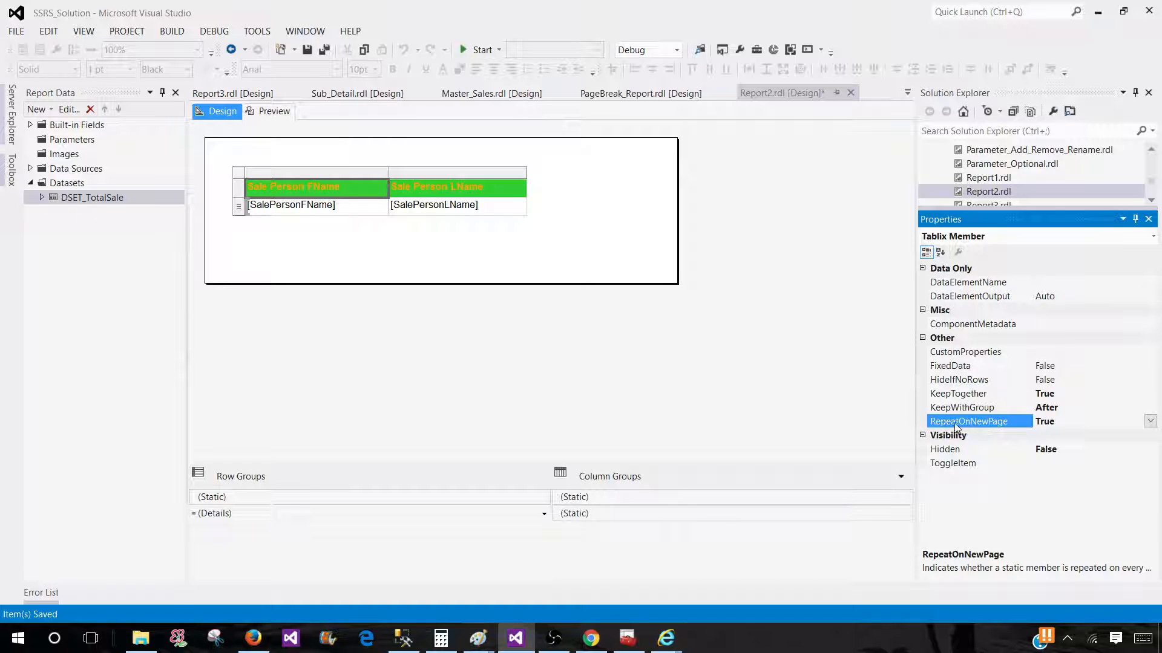
pyautogui.click(848, 399)
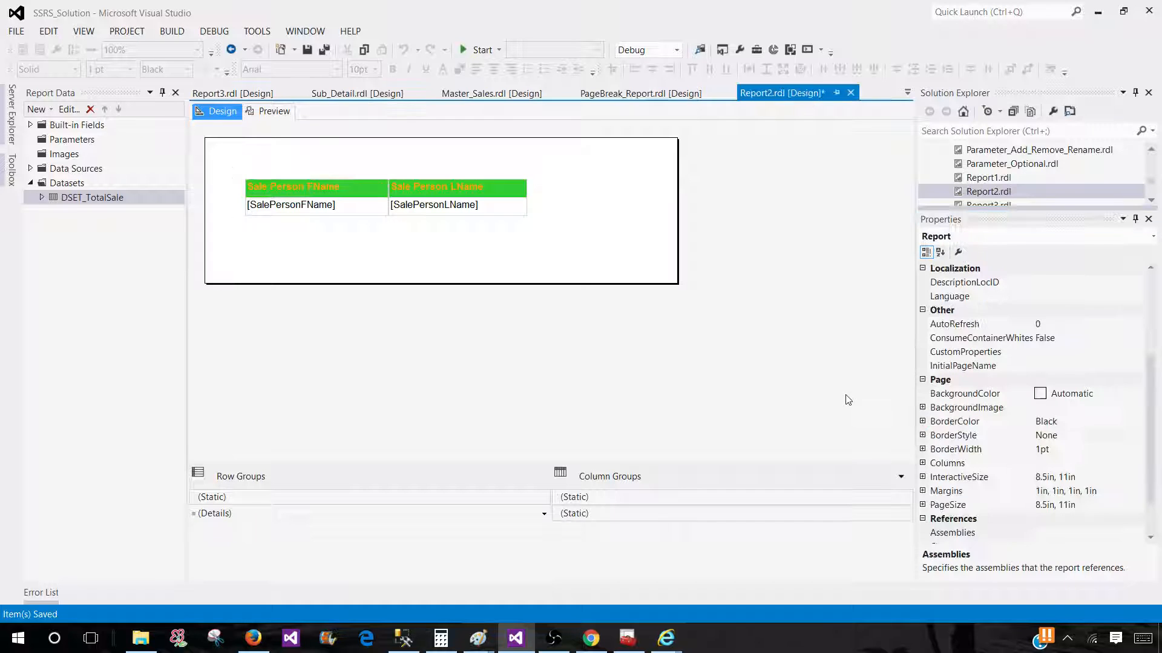
pyautogui.click(274, 112)
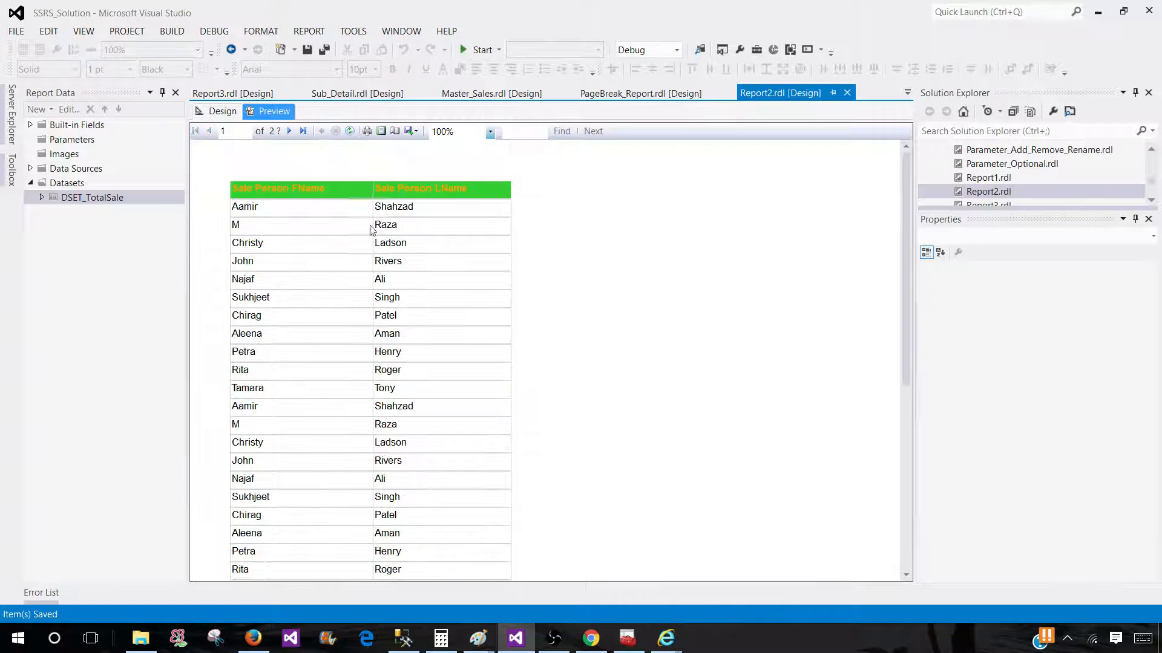
pyautogui.click(290, 131)
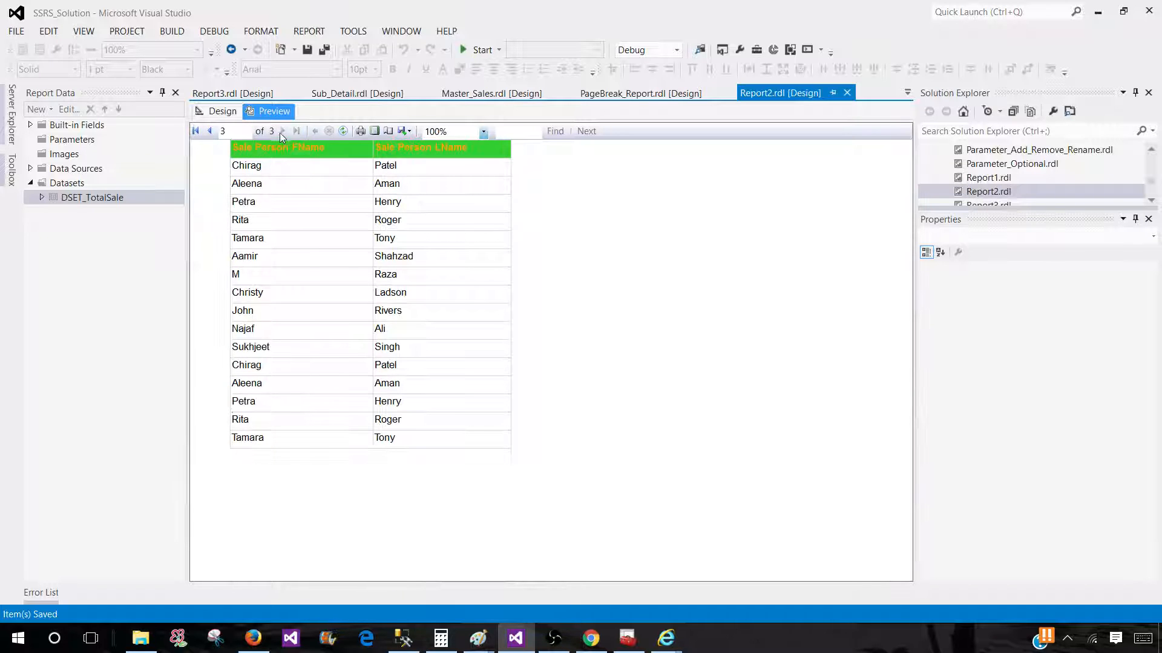
pyautogui.click(211, 132)
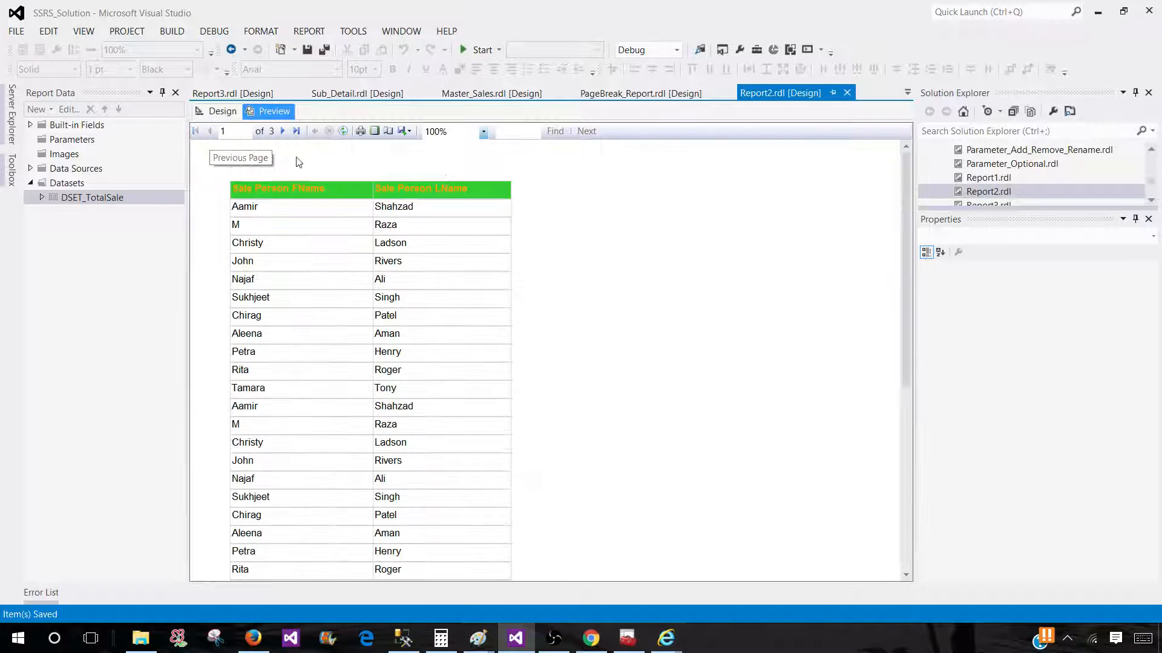
pyautogui.click(222, 111)
pyautogui.click(279, 154)
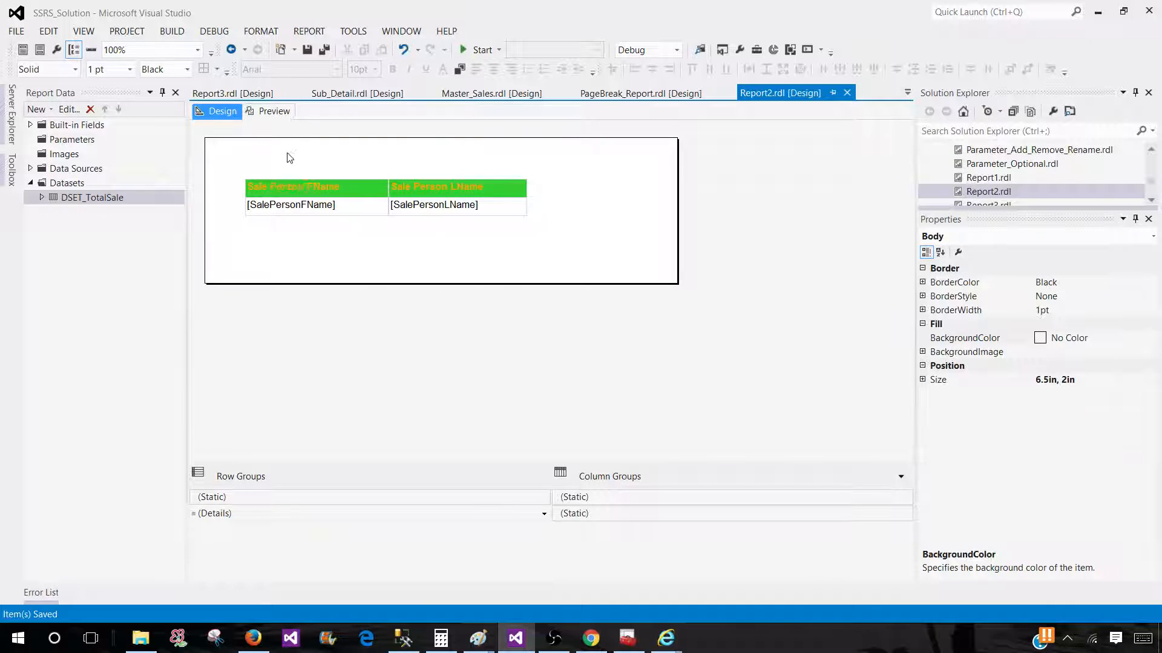
# Insert a text box above the table reading 'My Sale Report' and make it bold
pyautogui.rightClick(291, 152)
pyautogui.moveTo(349, 200)
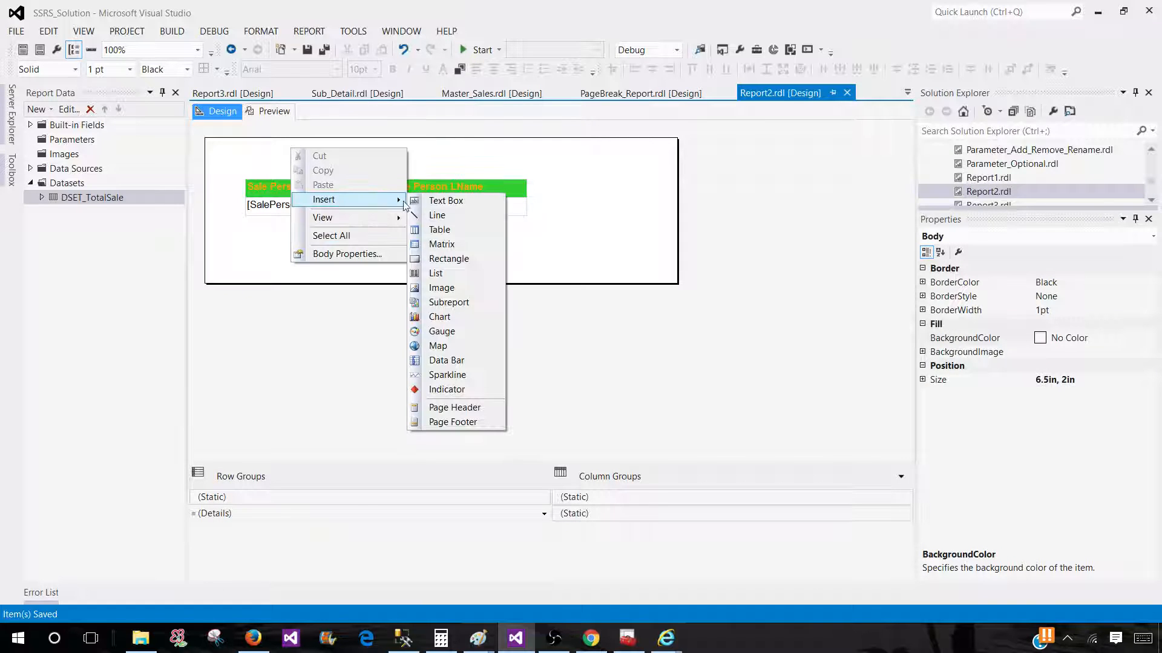
pyautogui.click(445, 201)
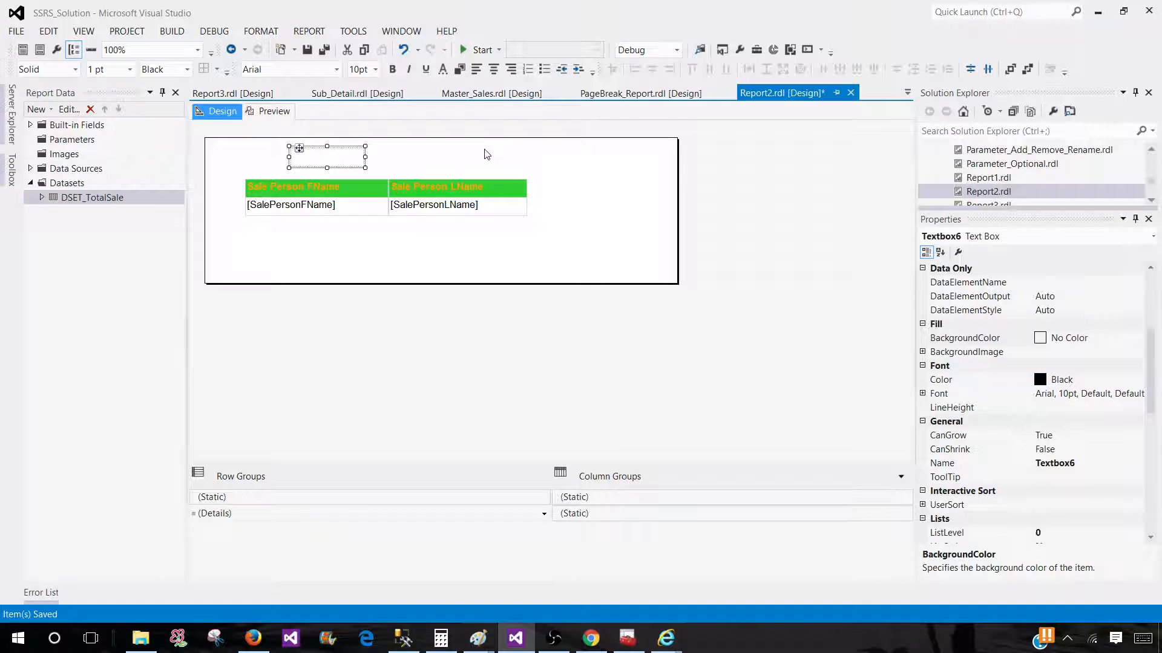
pyautogui.write('My Sale Report')
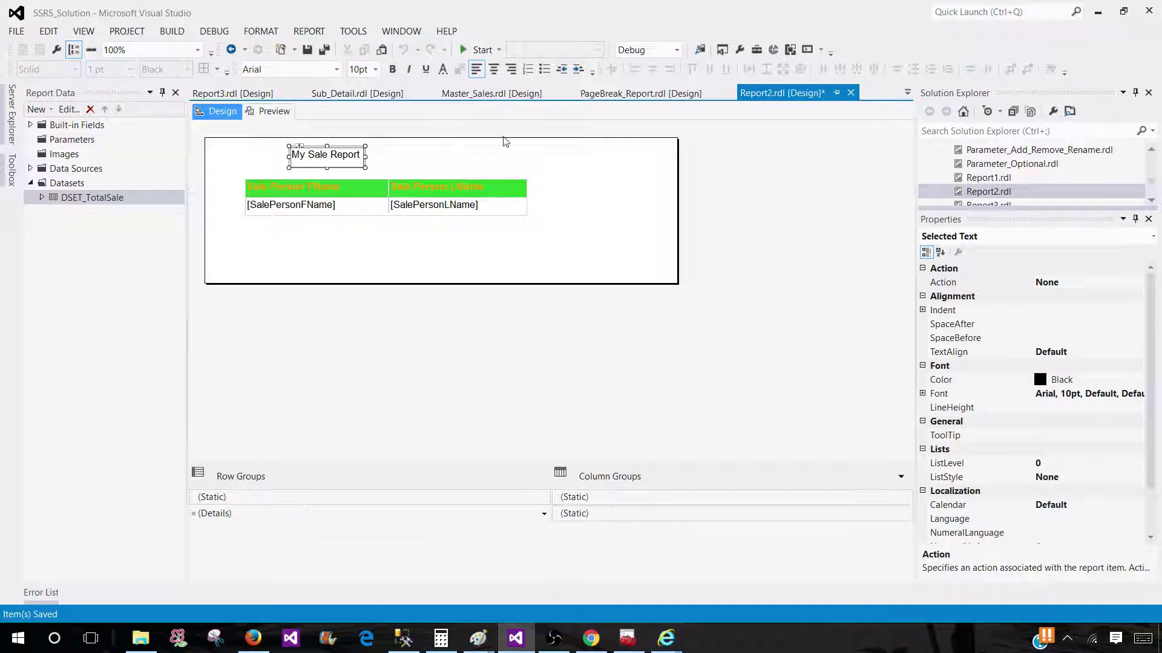
pyautogui.click(495, 152)
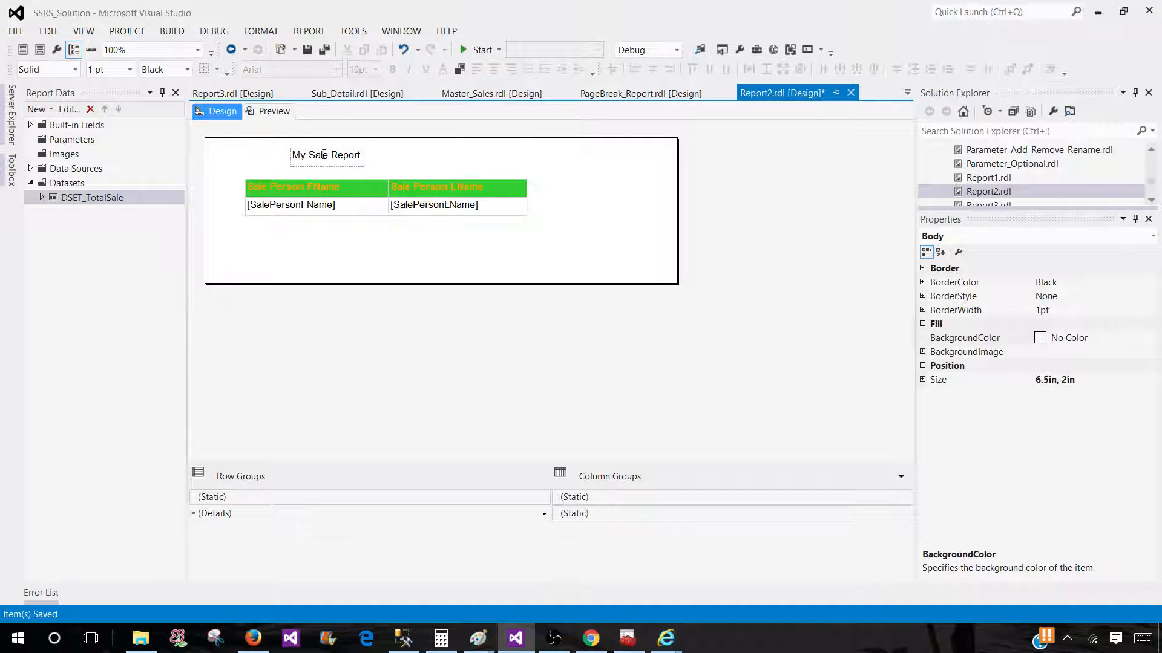
pyautogui.click(349, 164)
pyautogui.click(392, 69)
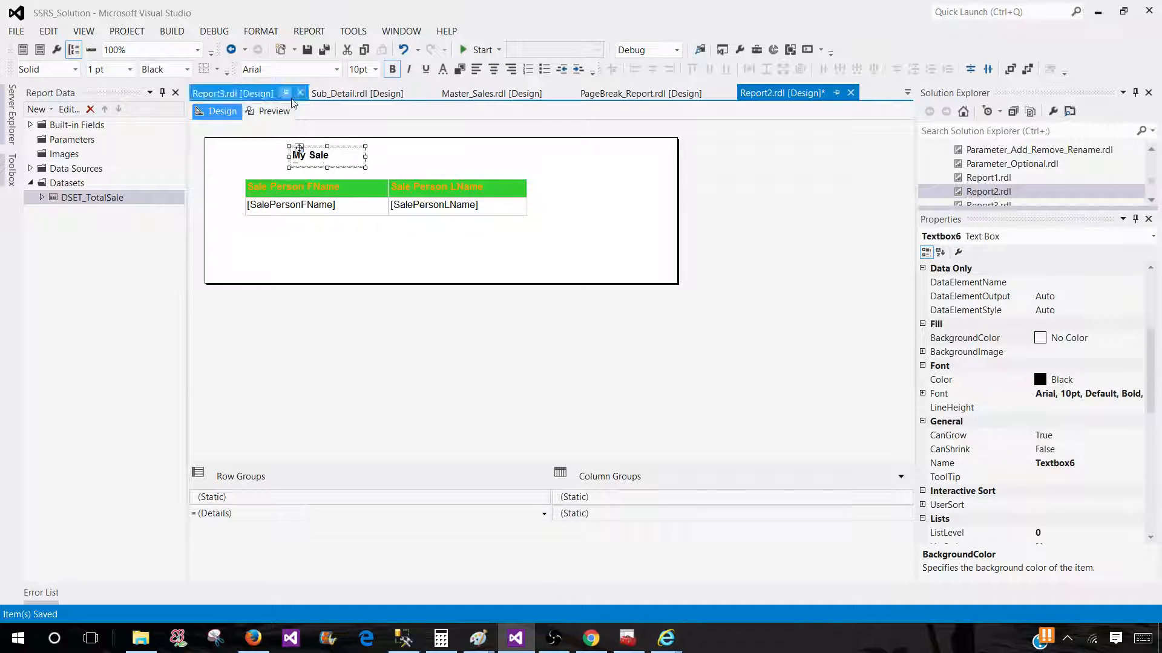
# Page through all three preview pages to check the title, then return to Design
pyautogui.click(275, 111)
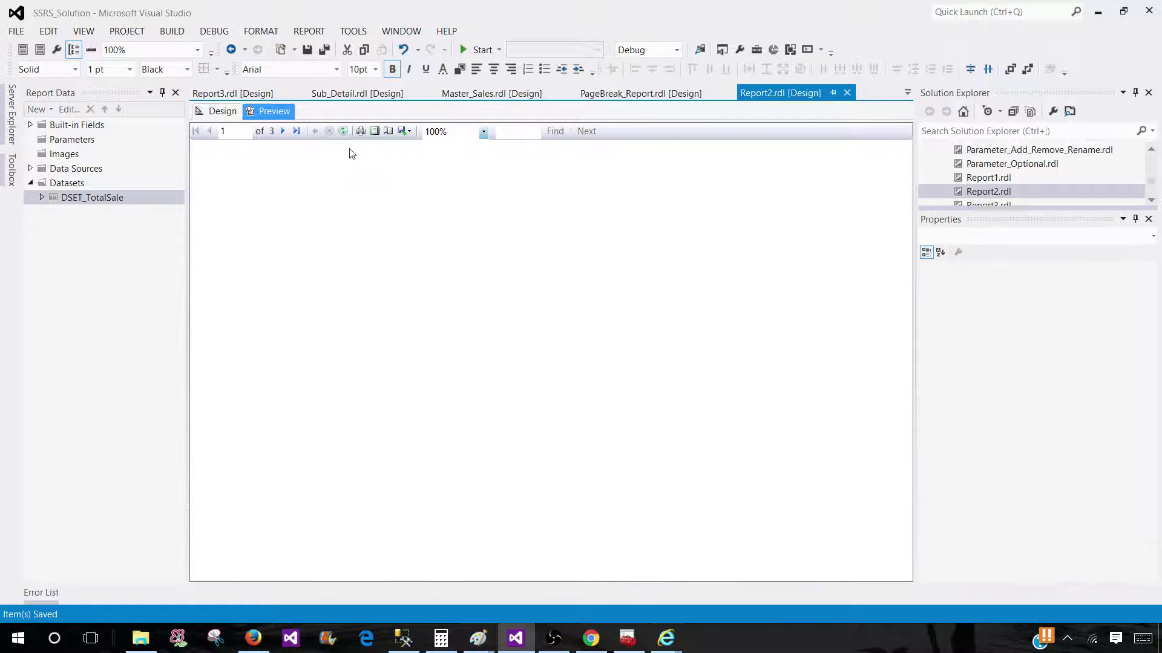
pyautogui.click(289, 132)
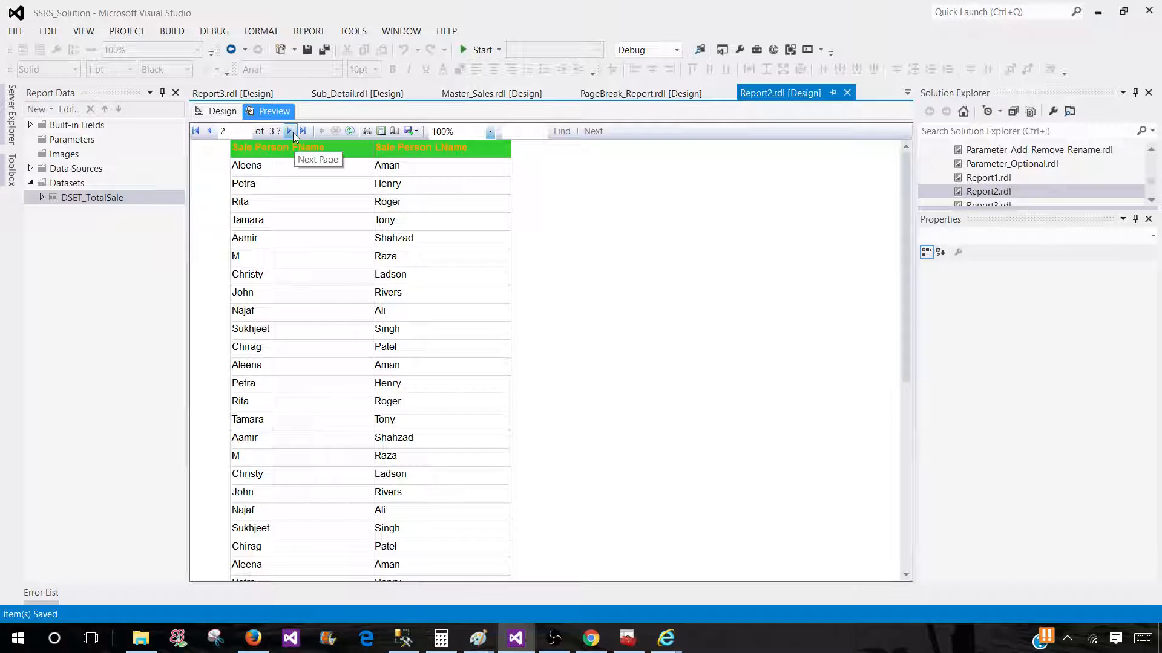
pyautogui.click(289, 131)
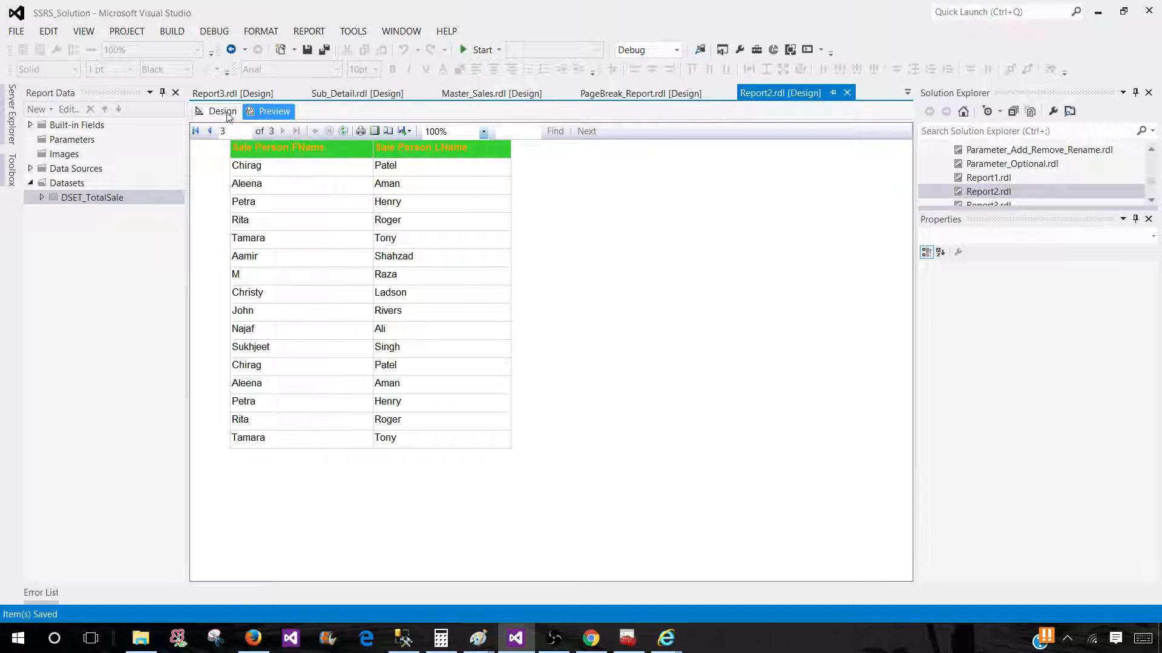
pyautogui.click(222, 112)
pyautogui.click(297, 150)
# Widen the title box so the whole 'My Sale Report' text shows
pyautogui.click(309, 156)
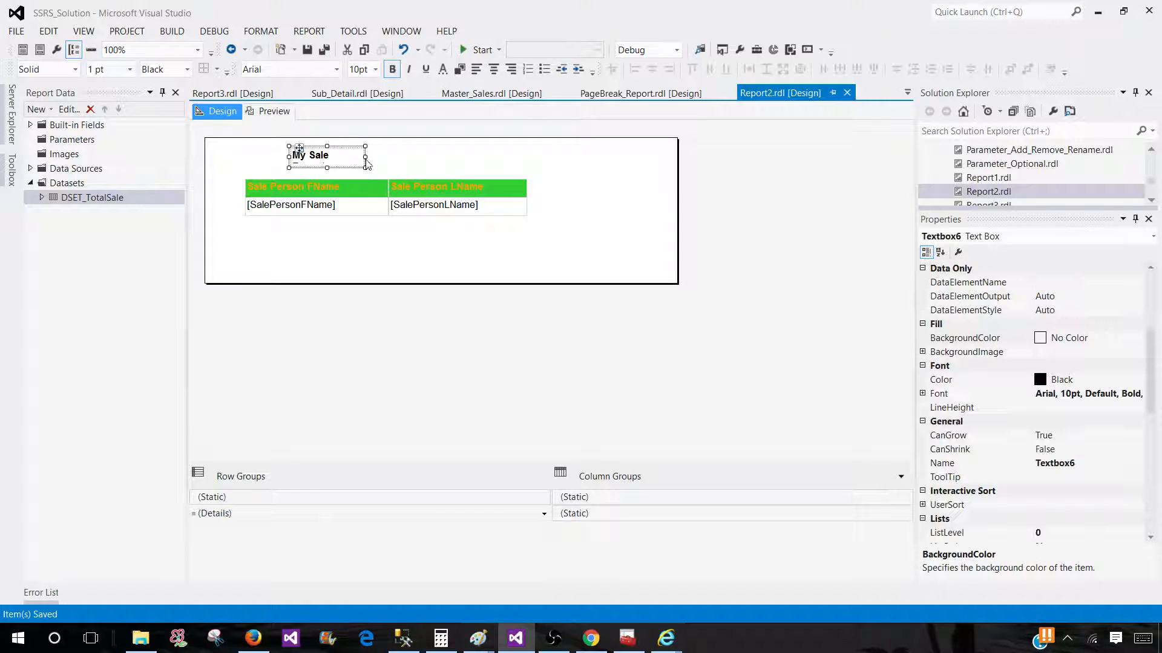
pyautogui.moveTo(365, 157); pyautogui.dragTo(481, 156)
pyautogui.click(498, 171)
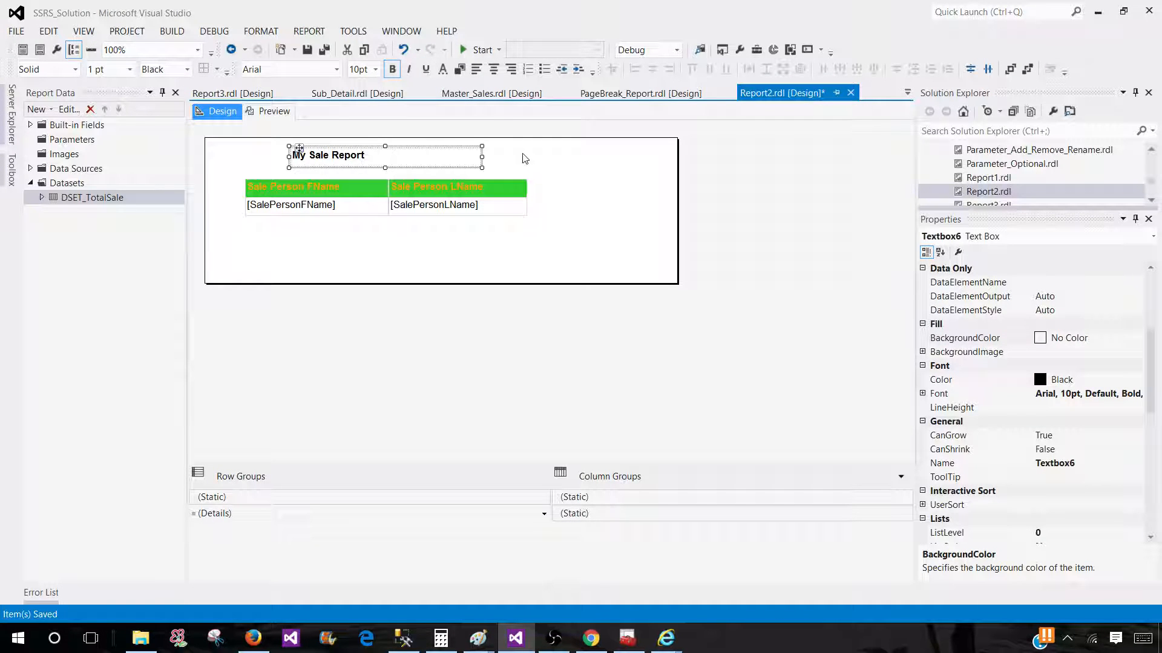
# Set the title's RepeatWith property to Tablix1 and render the preview
pyautogui.click(964, 338)
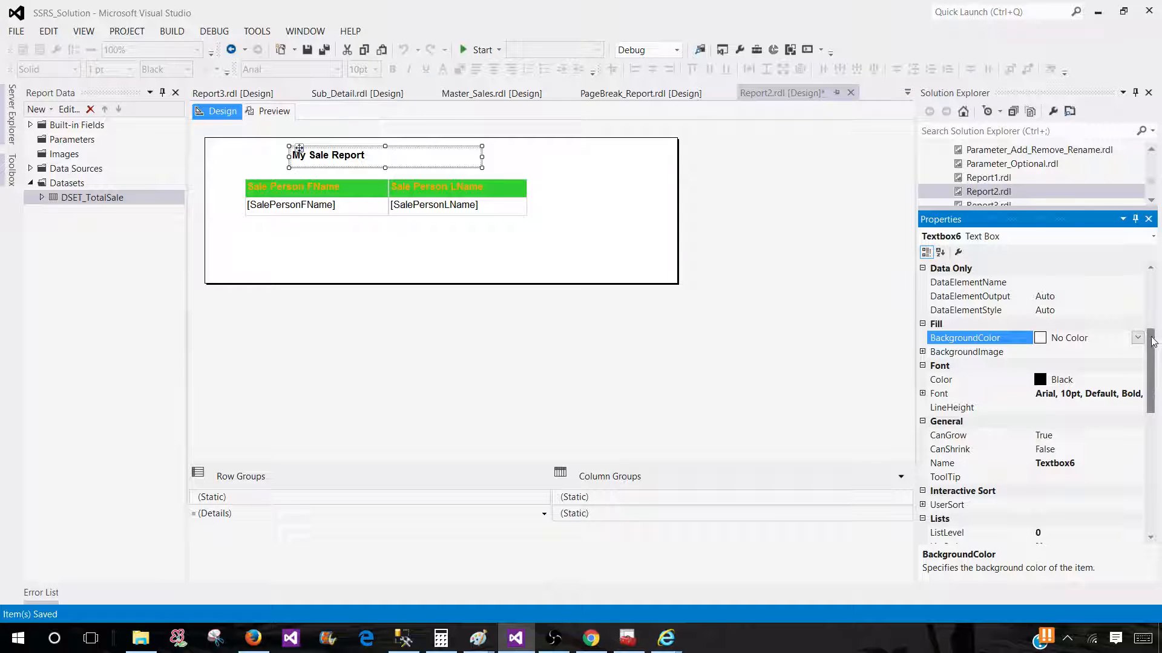
pyautogui.moveTo(1154, 343); pyautogui.dragTo(1155, 438)
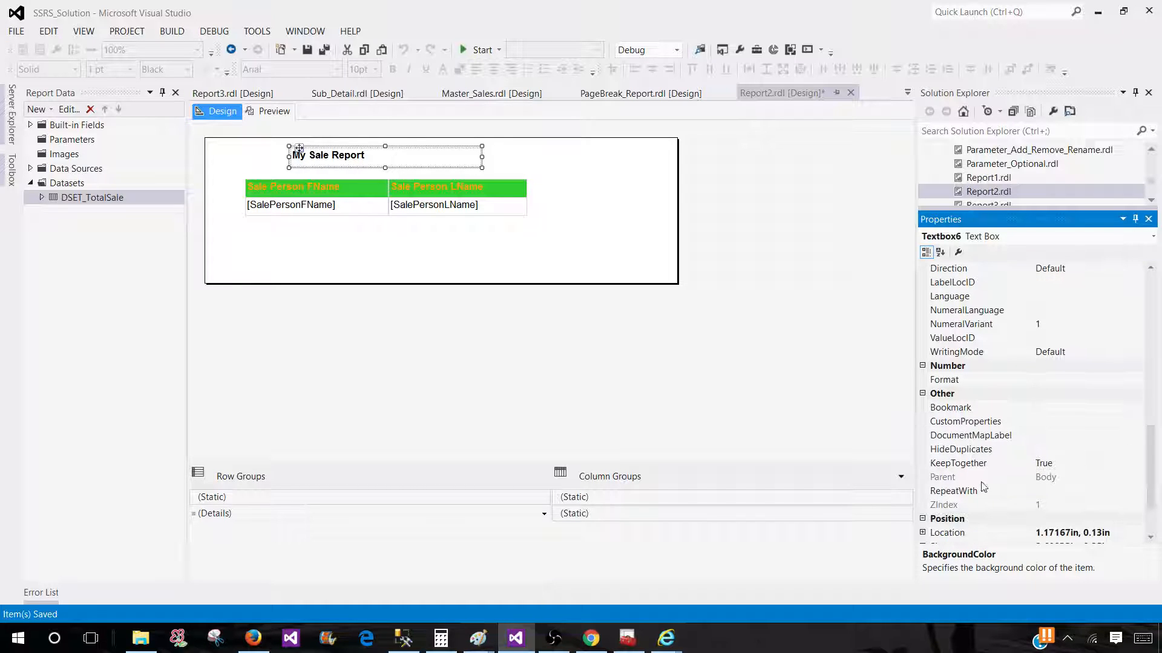
pyautogui.click(963, 491)
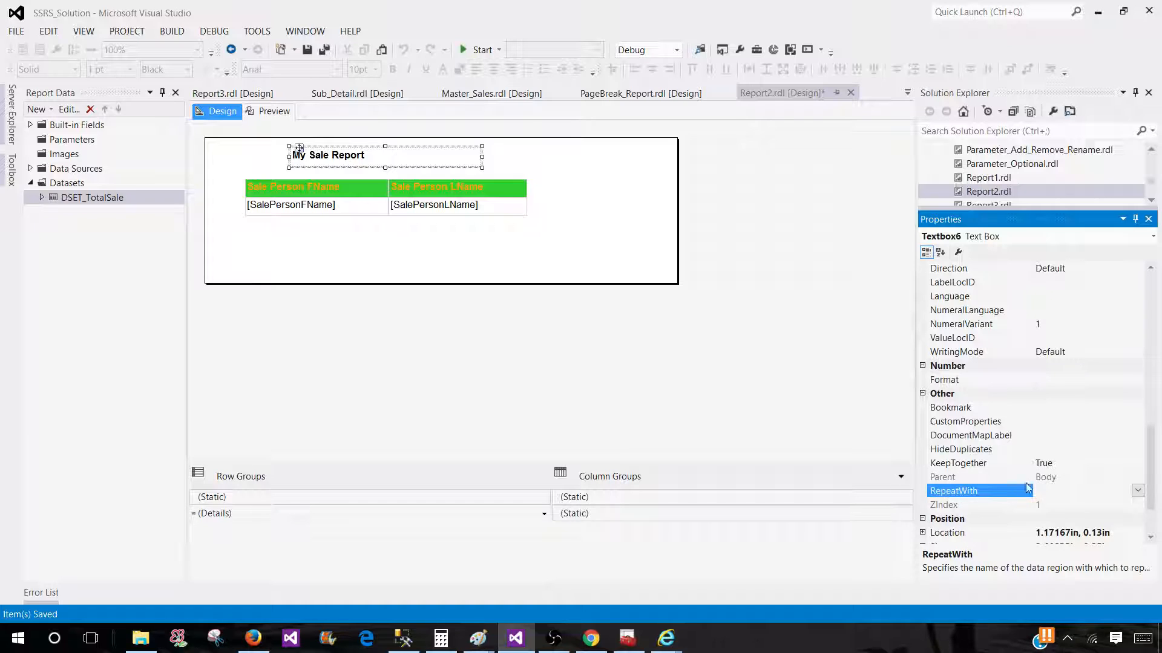
pyautogui.click(1137, 491)
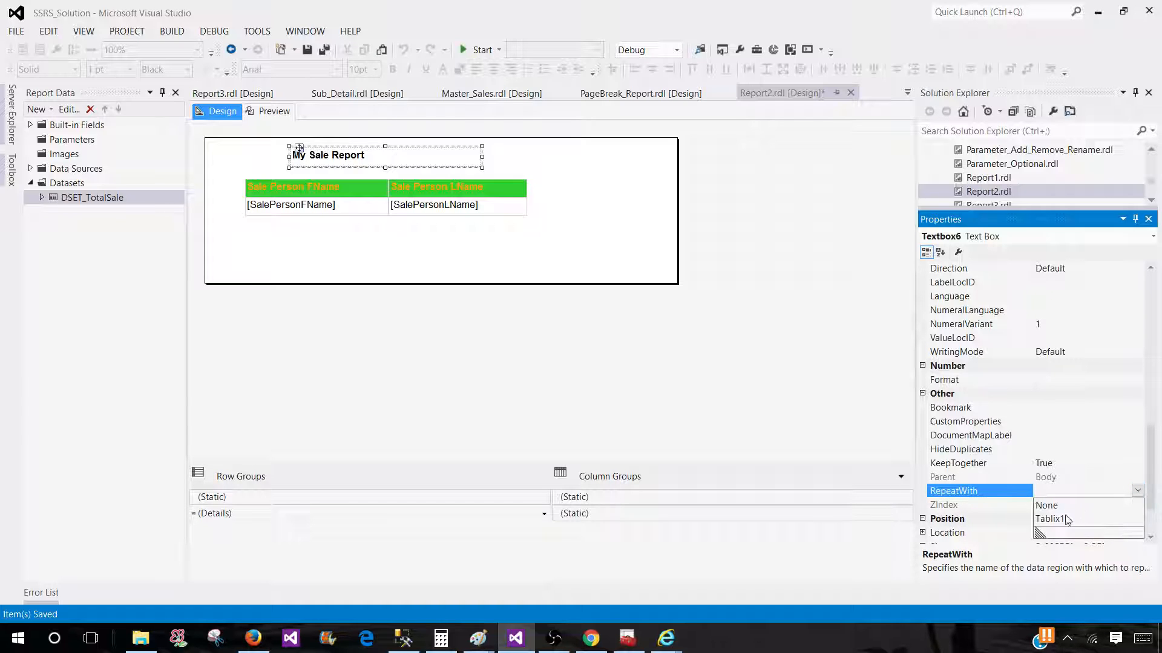
pyautogui.click(1055, 520)
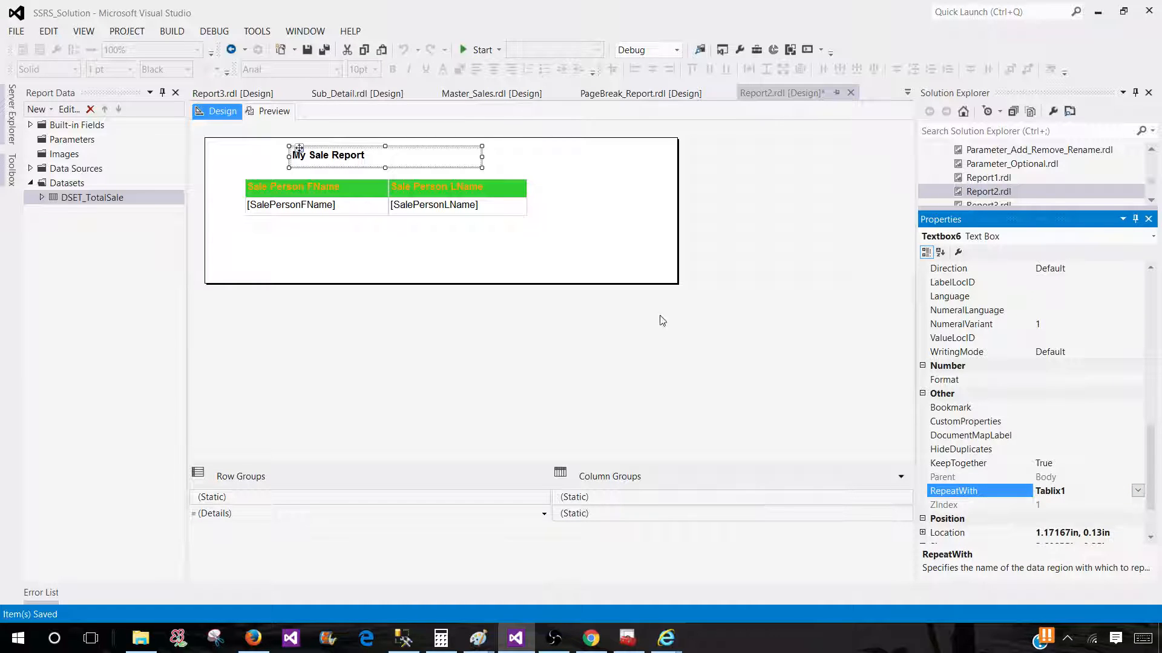
pyautogui.click(735, 318)
pyautogui.click(274, 111)
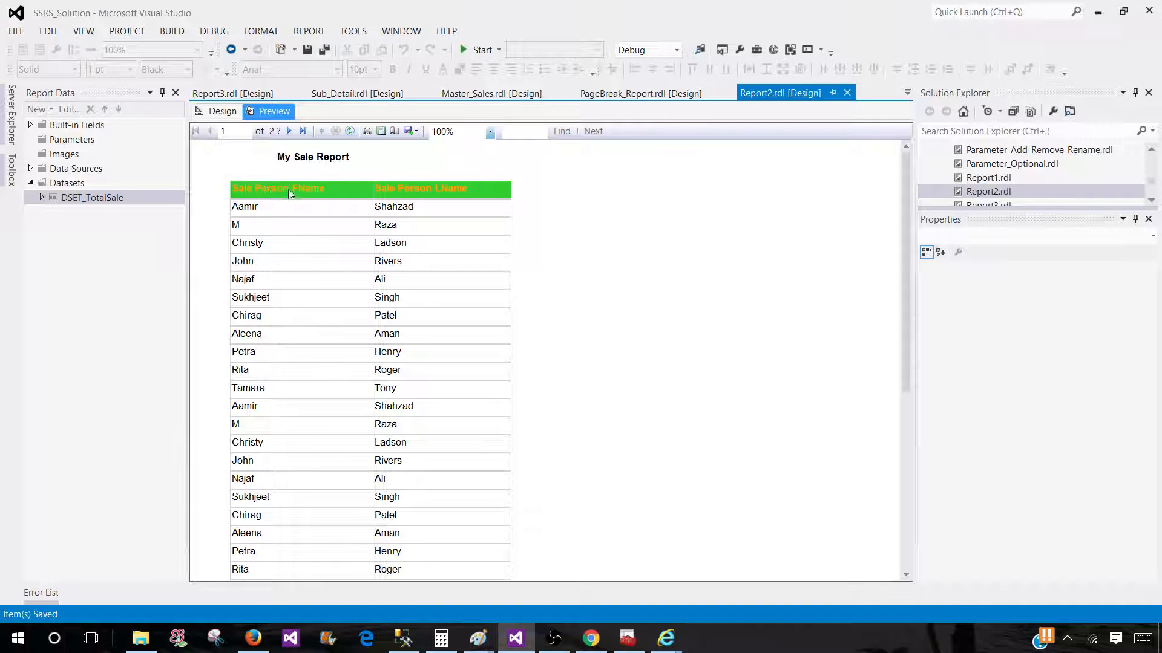
# Advance the preview to pages 2 and 3, confirming the title and header repeat
pyautogui.click(290, 131)
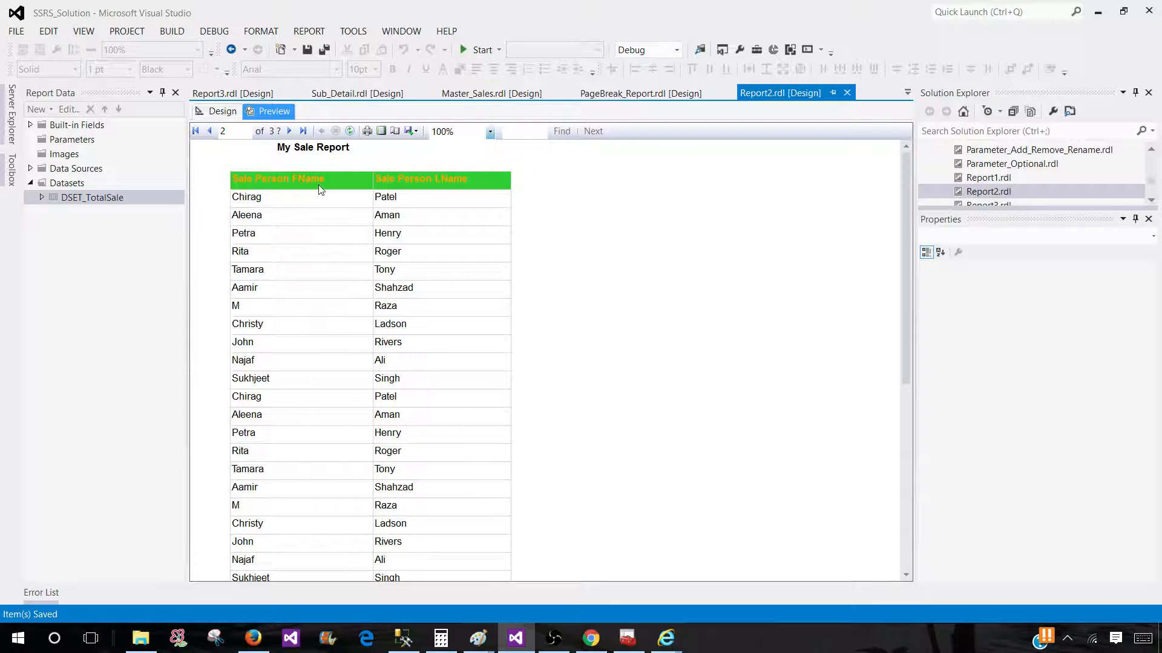
pyautogui.click(289, 131)
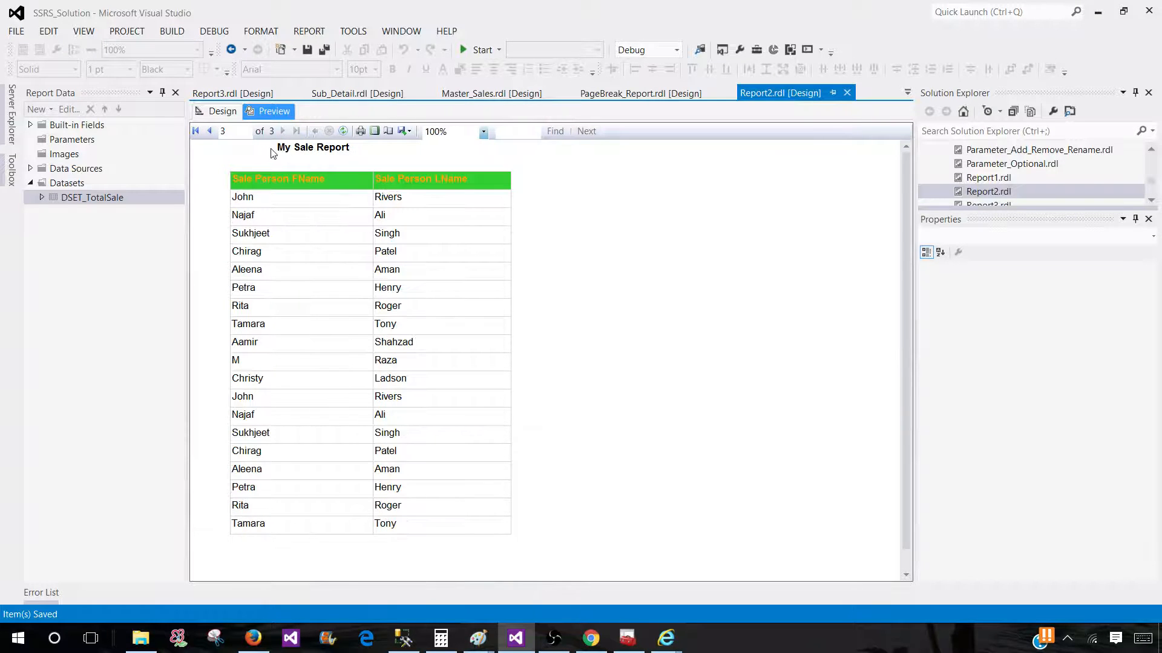